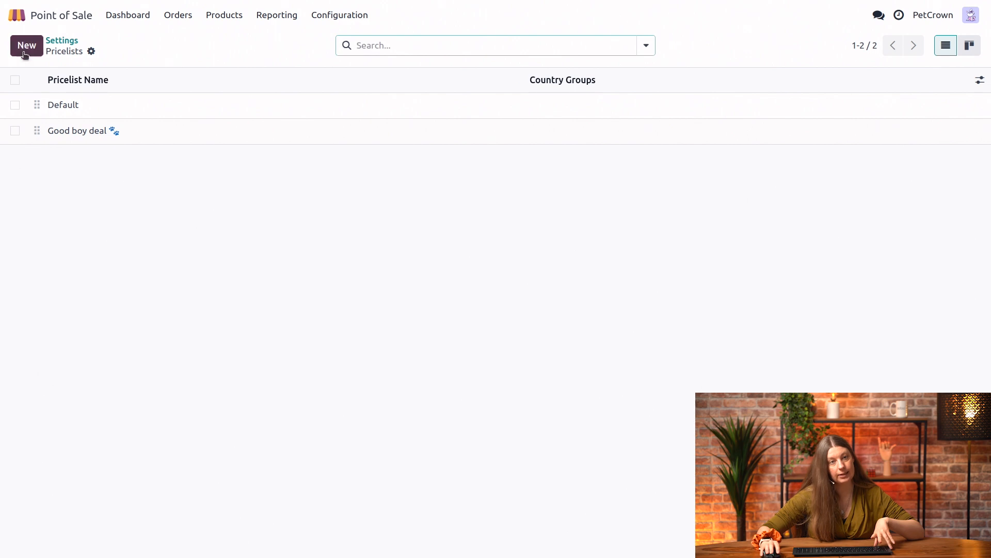
Create a new pricelist named "VIP pass".
left_click(26, 49)
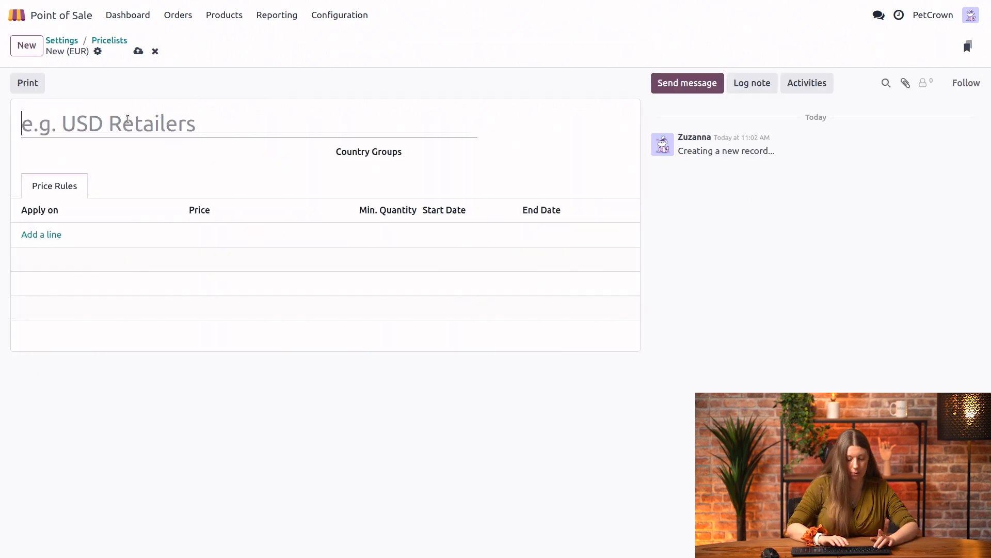
type("VIP pass")
left_click(347, 410)
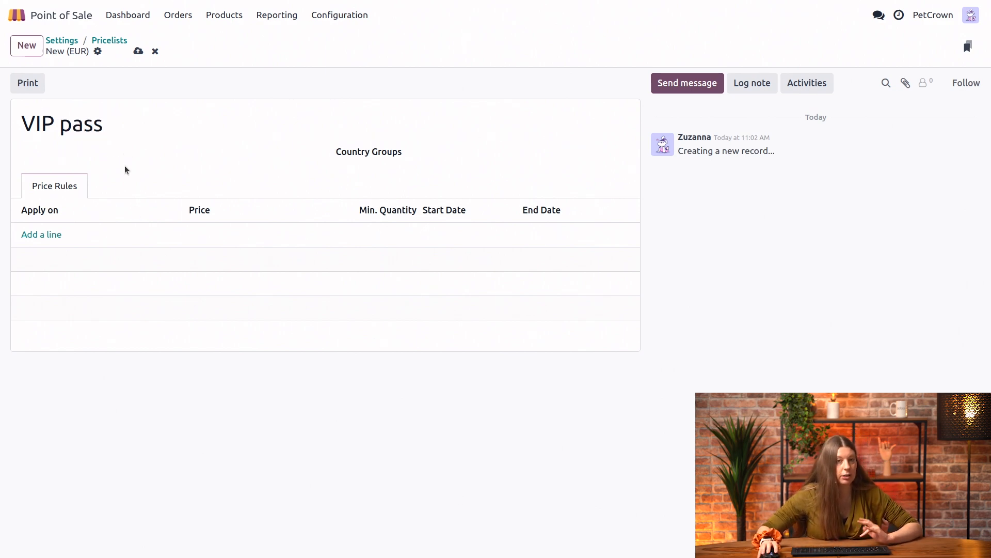
Add a price rule for all products, using the Formula price type based on the Sales Price.
left_click(52, 235)
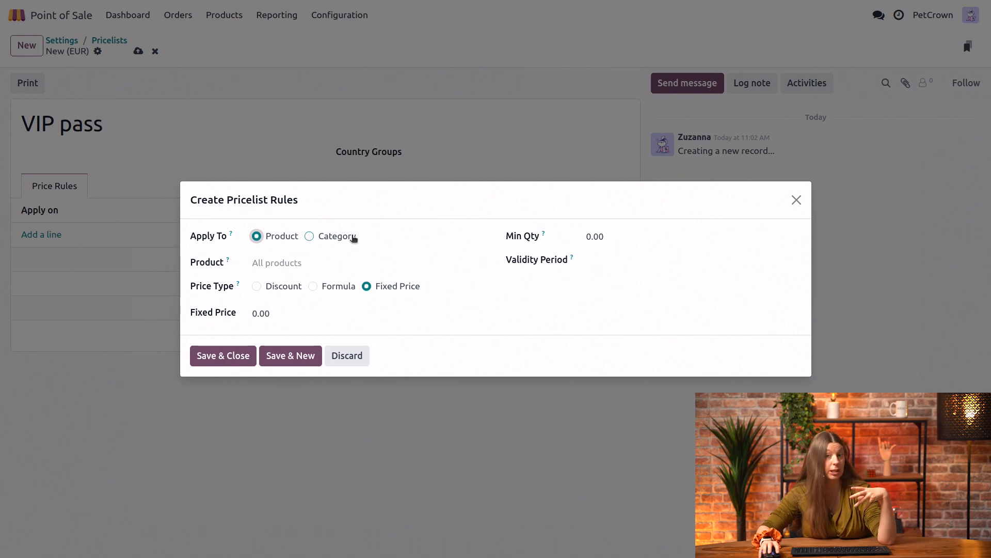
left_click(291, 263)
left_click(290, 262)
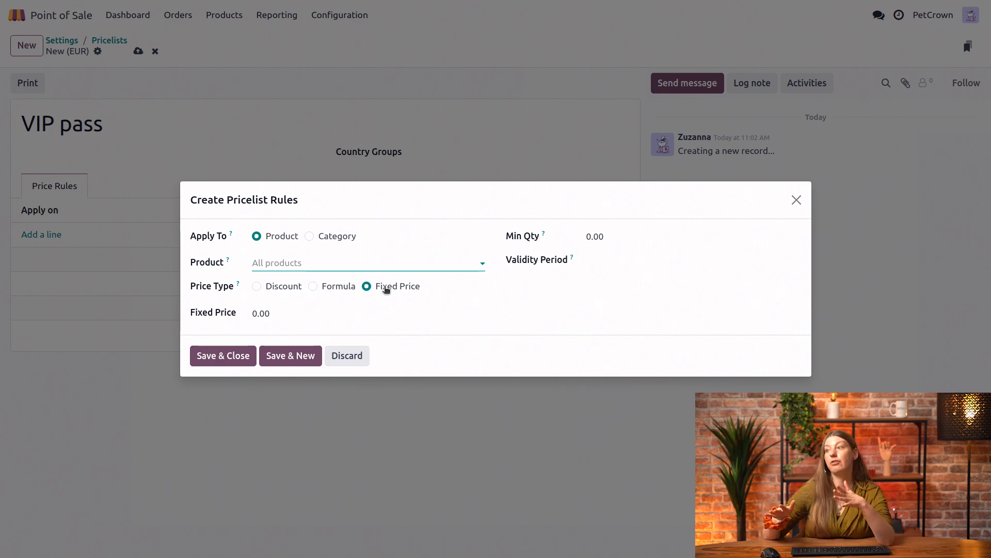
left_click(324, 290)
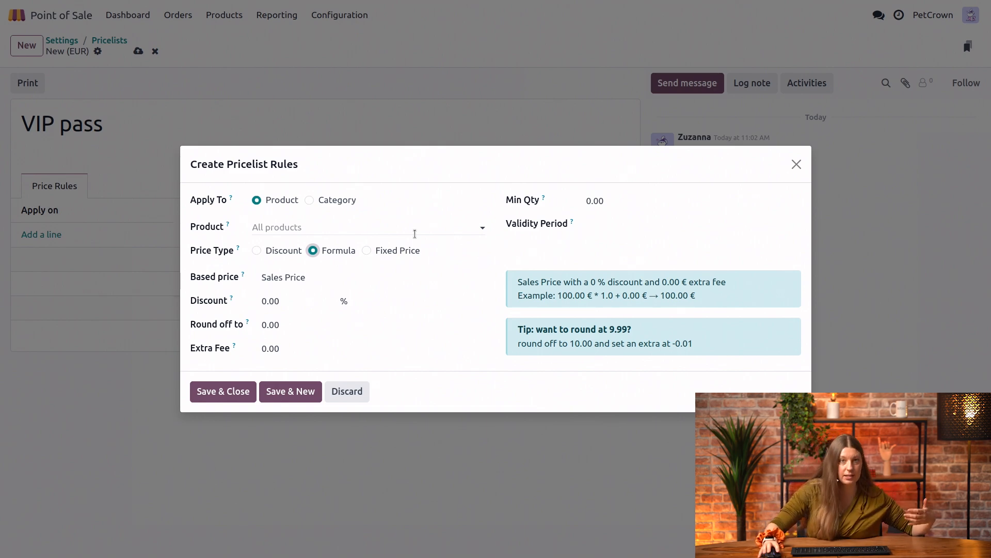
left_click(293, 277)
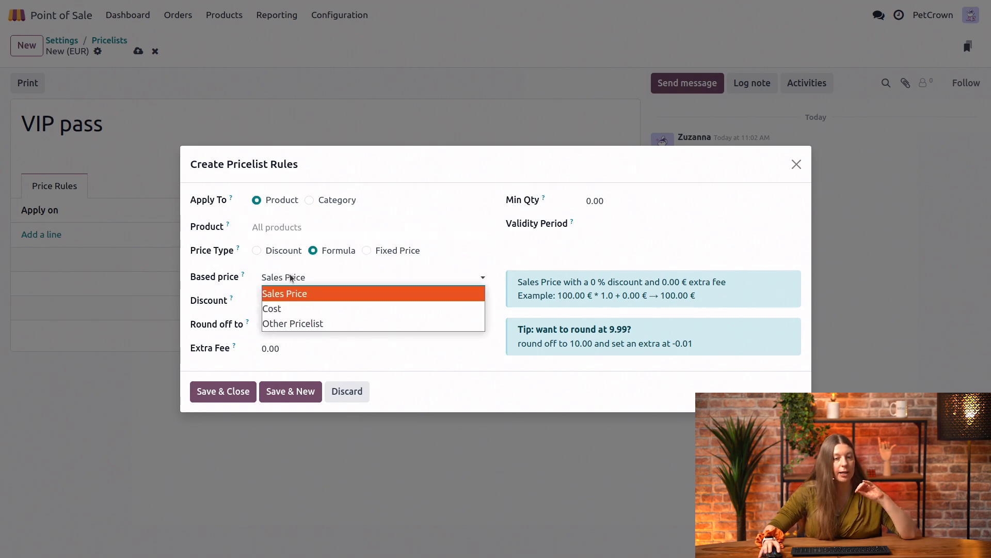
left_click(332, 273)
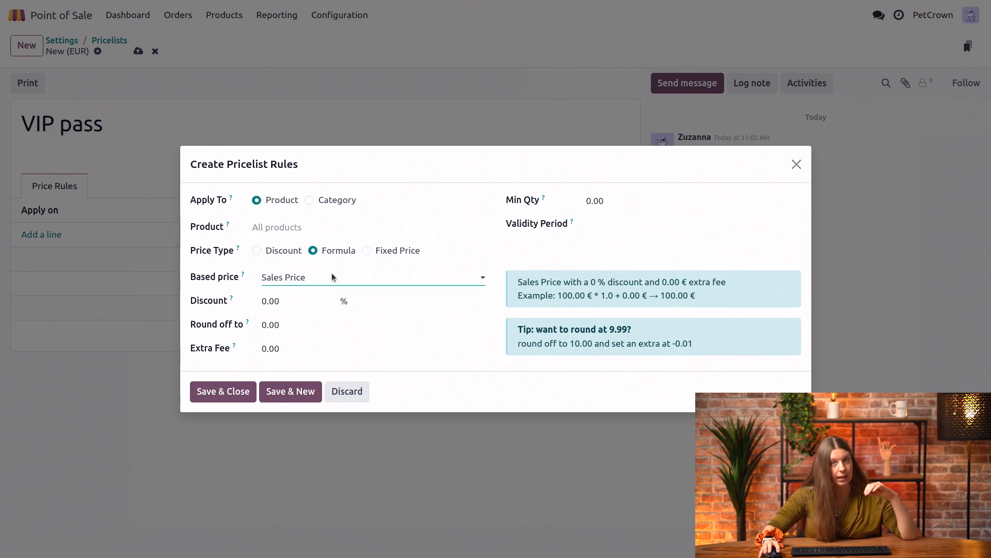
Set the rule's discount to 15 %, keeping Sales Price as the base price.
left_click(297, 298)
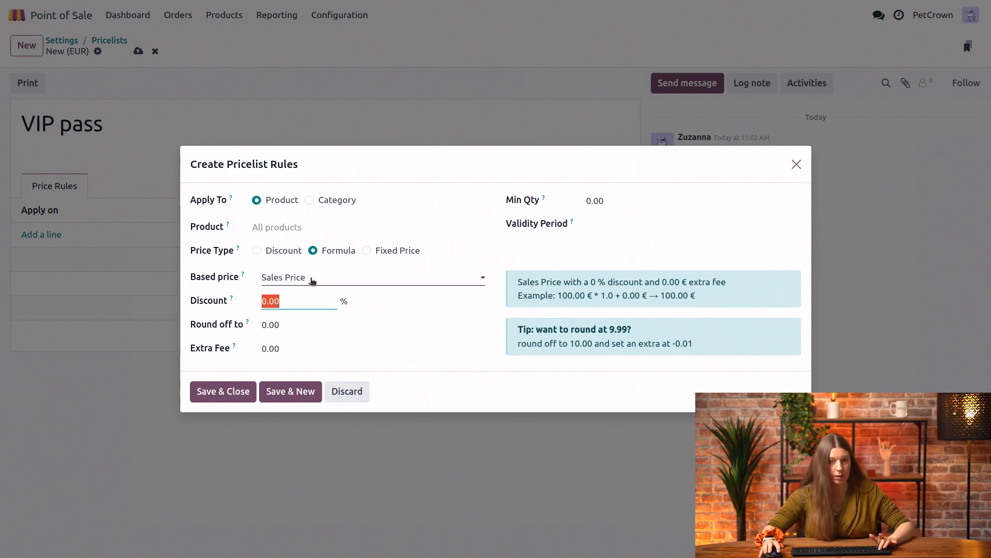
left_click(313, 279)
left_click(311, 278)
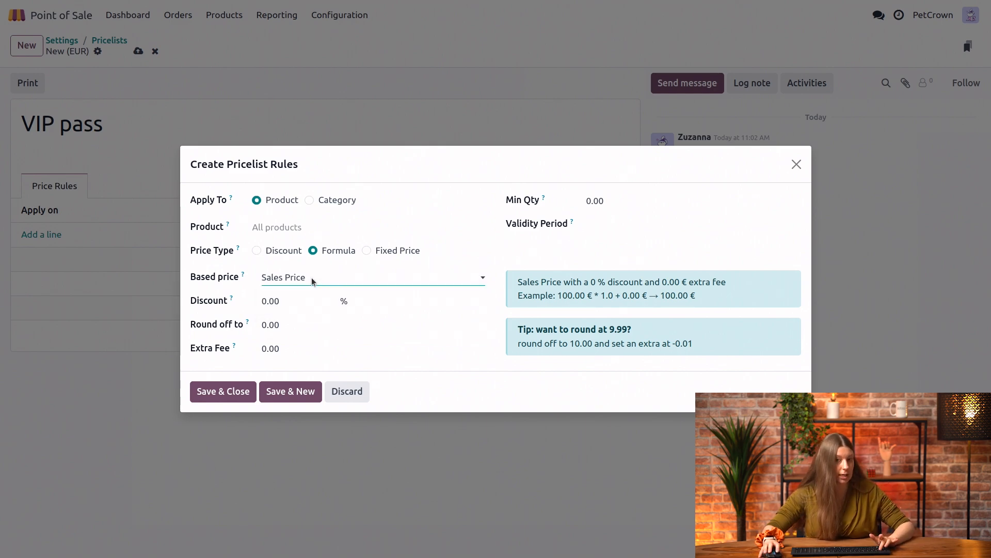
left_click(294, 301)
type("15")
left_click(480, 361)
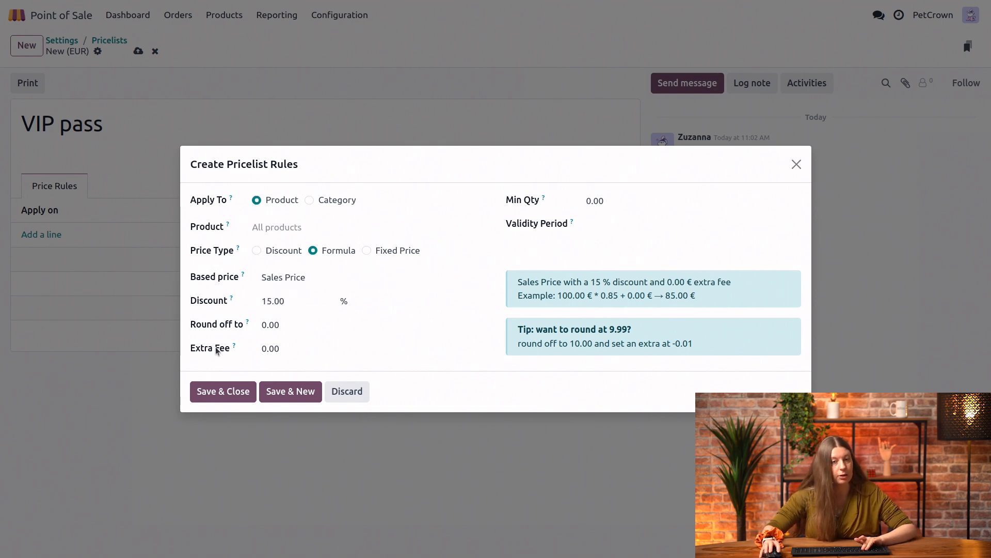
Set the price rule to round off to 0.05.
left_click(297, 325)
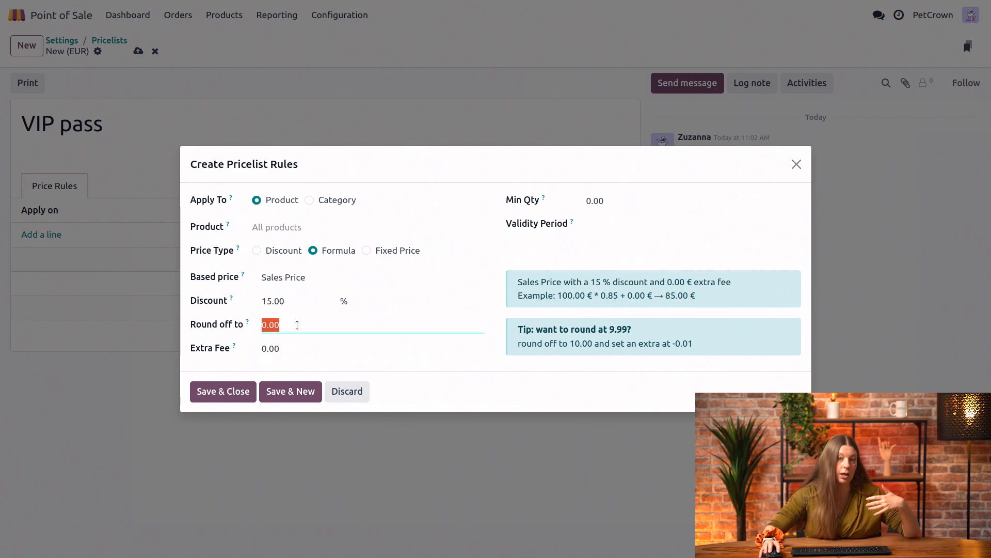
left_click(297, 325)
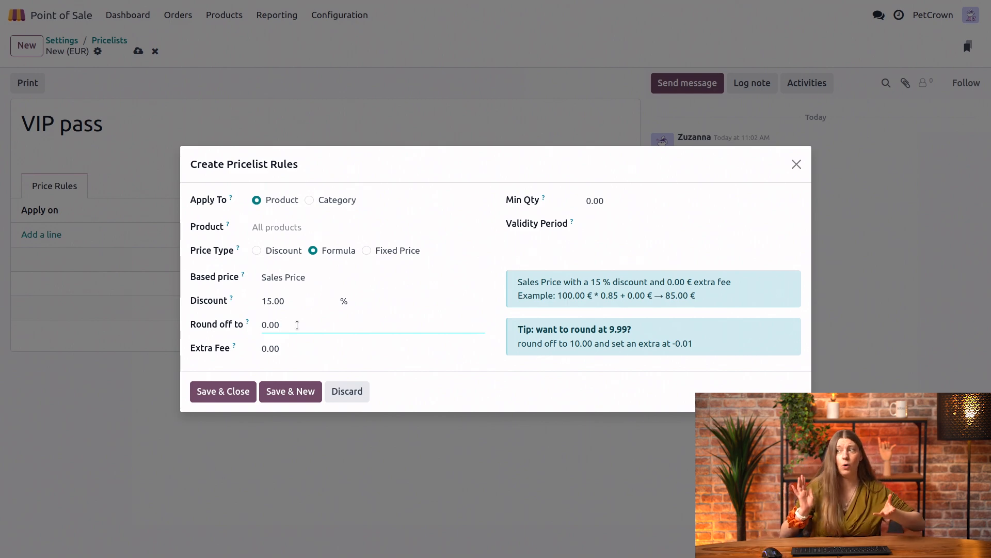
key("BackSpace")
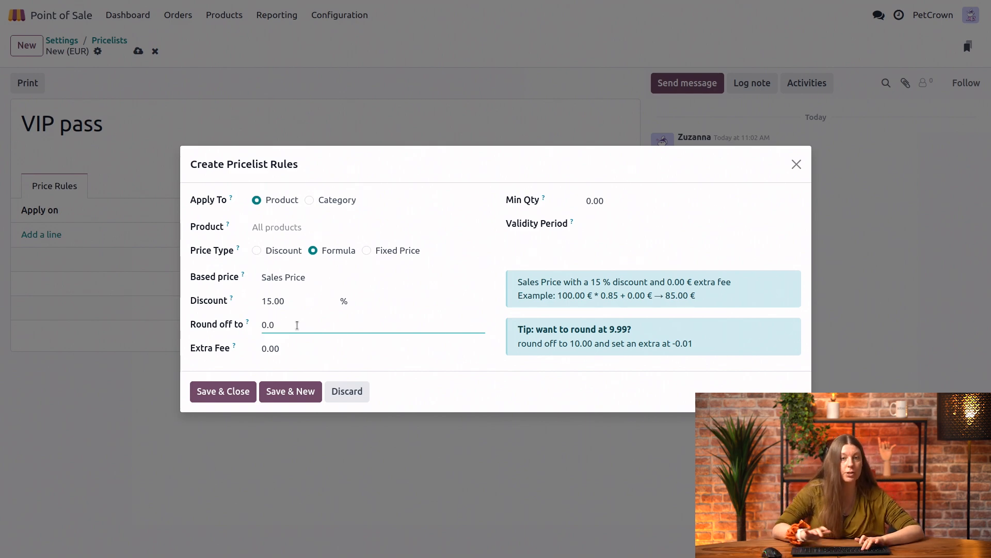
type("5")
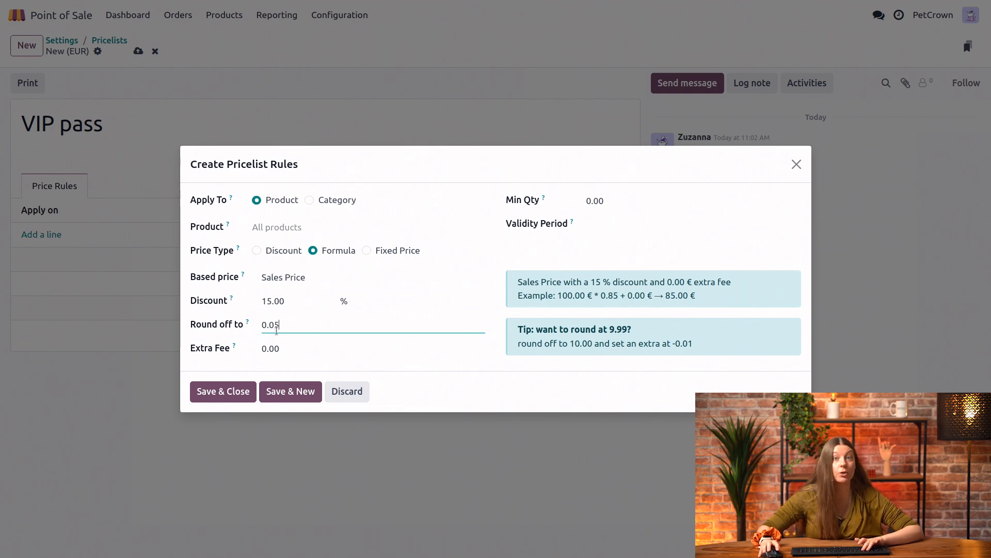
left_click(483, 366)
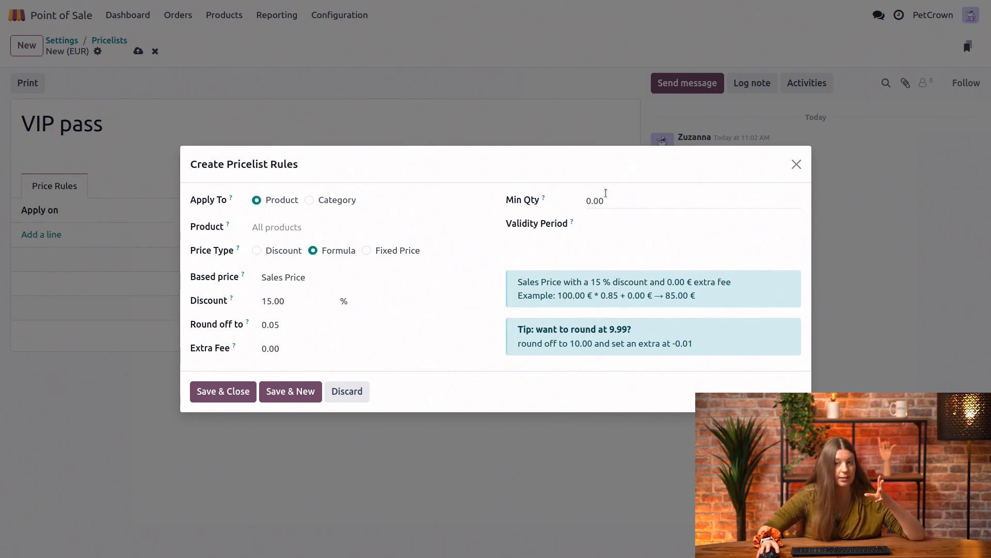
Set the rule's validity period from 03/11/2025 11:00 to 03/17/2025 12:00 and save the rule.
left_click(607, 227)
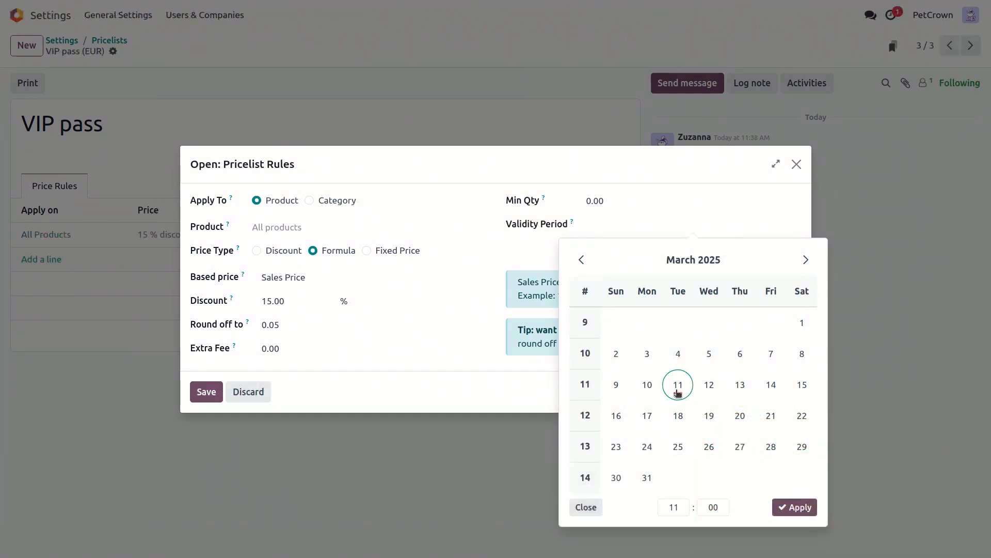
left_click(678, 393)
left_click(792, 507)
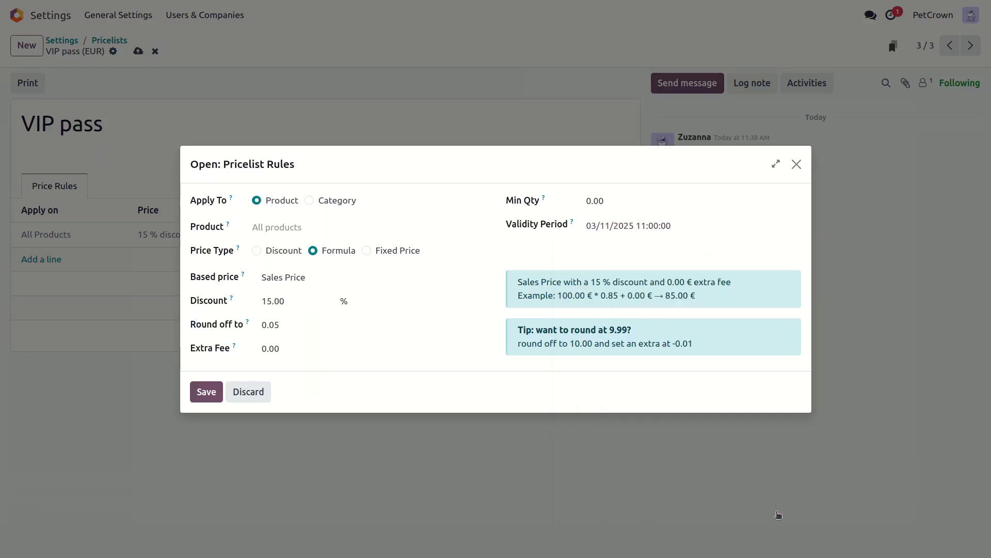
left_click(771, 226)
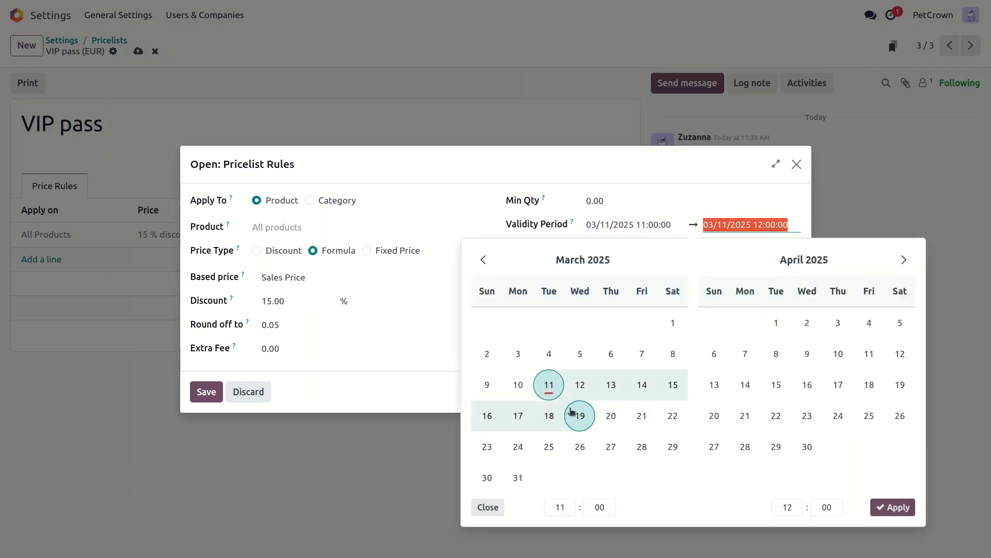
left_click(517, 414)
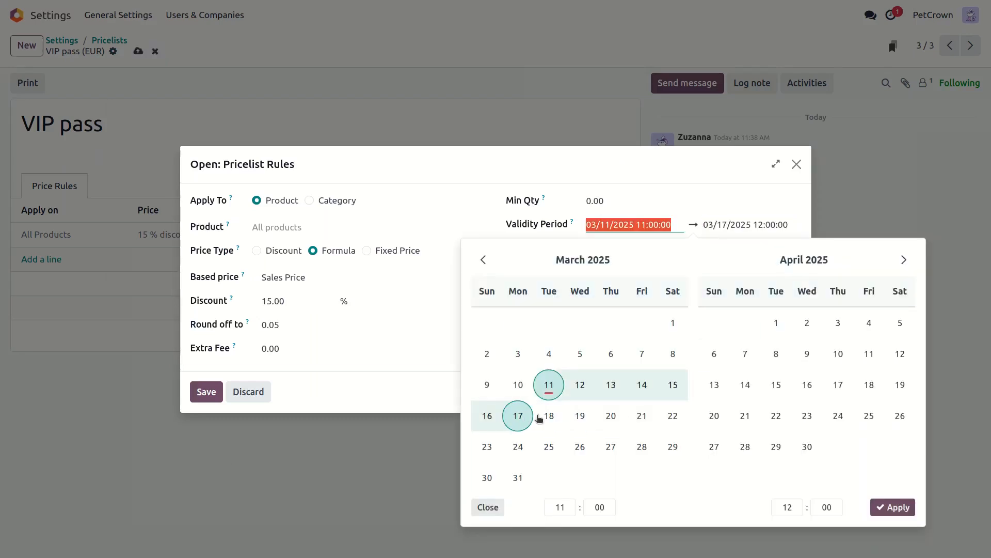
left_click(885, 509)
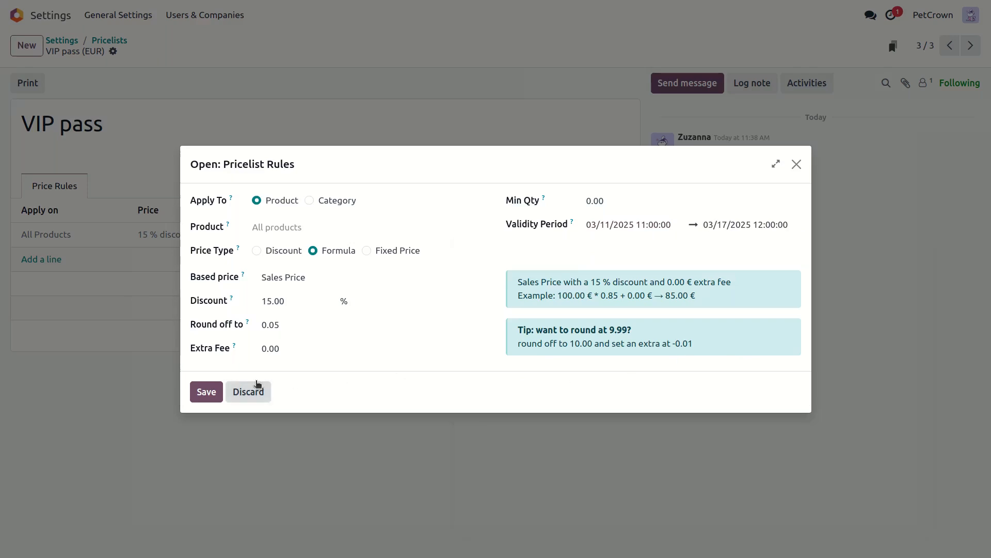
left_click(204, 392)
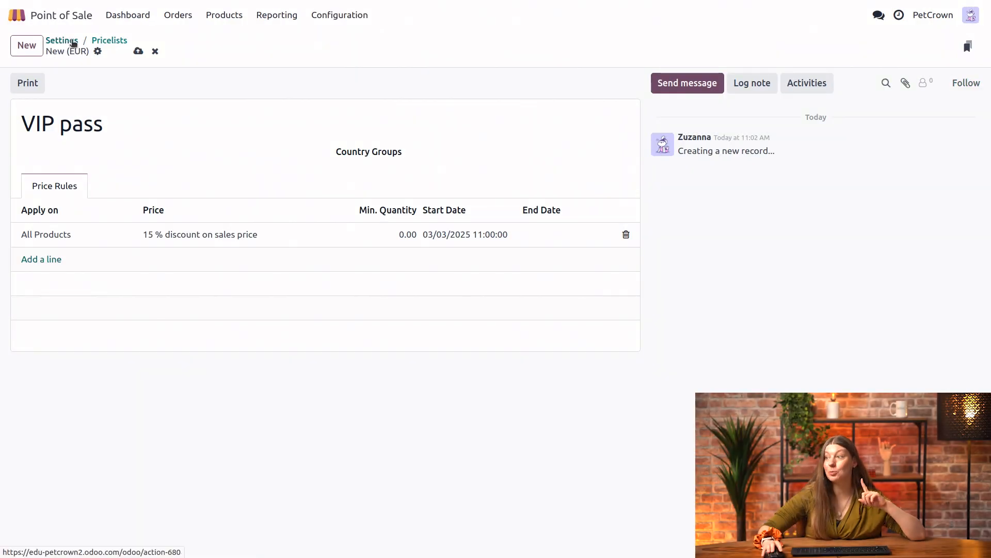
Return to the Point of Sale settings and search them for "price".
left_click(73, 41)
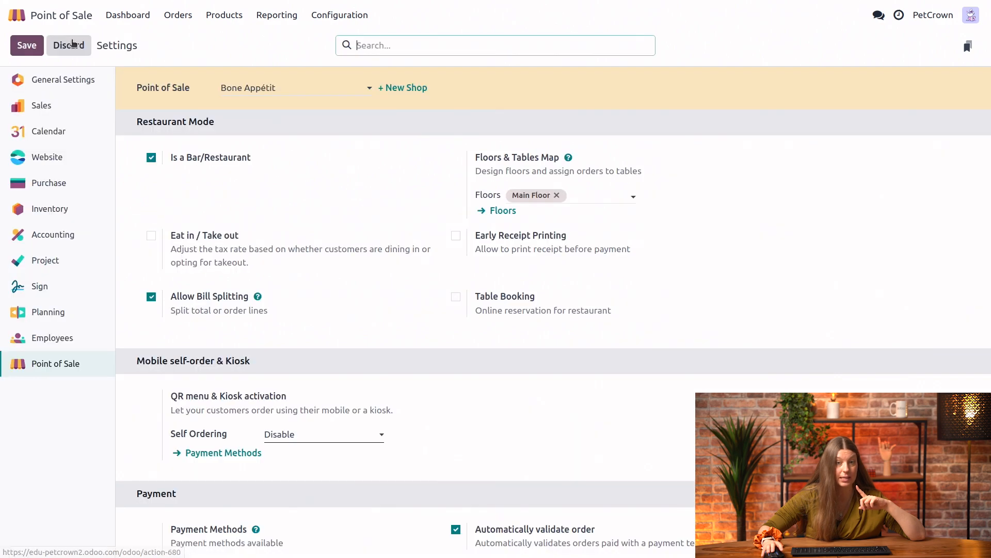
scroll(571, 455, "down", 3)
scroll(571, 454, "down", 8)
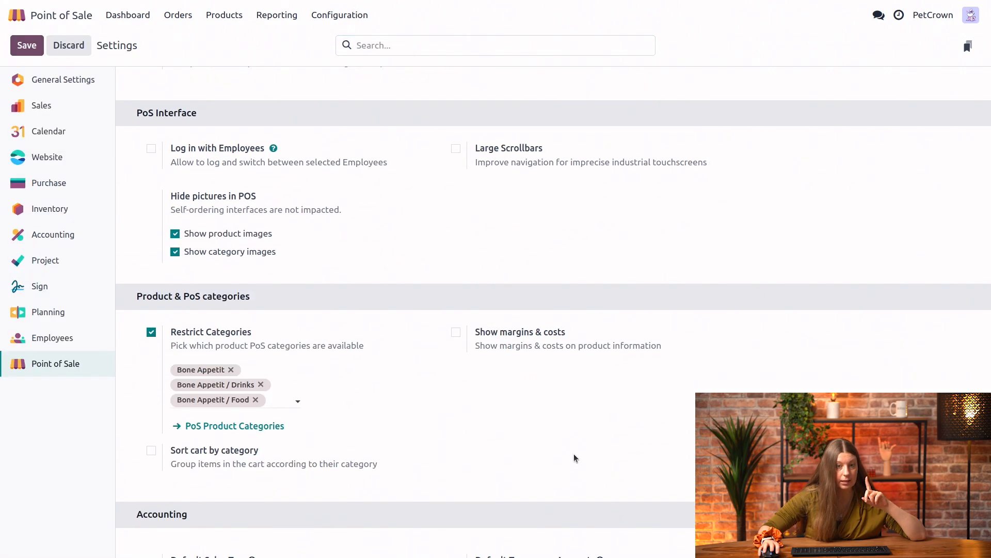
scroll(503, 321, "up", 3)
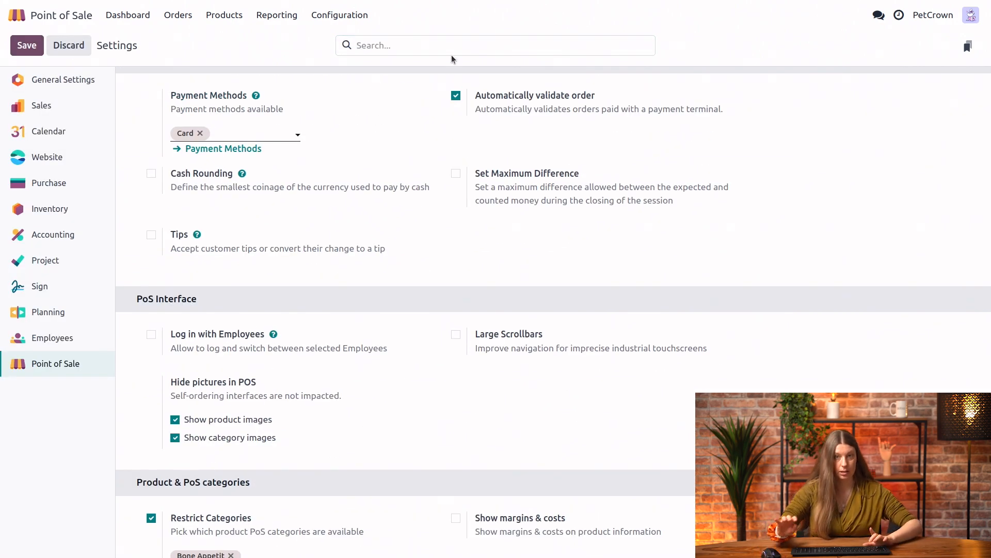
left_click(470, 47)
type("price")
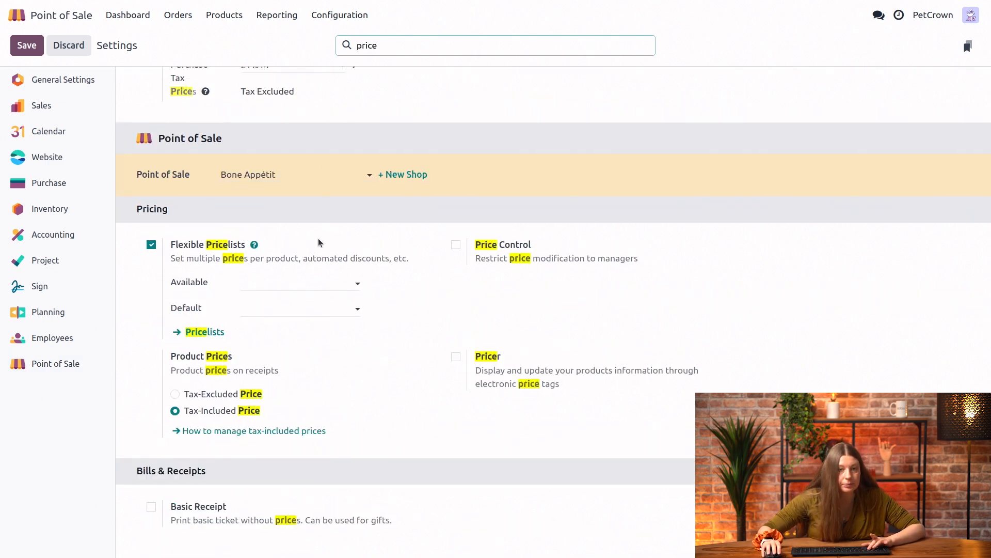
Add VIP pass (EUR) to the available pricelists of the Bone Appétit shop and save the settings.
left_click(260, 287)
left_click(260, 289)
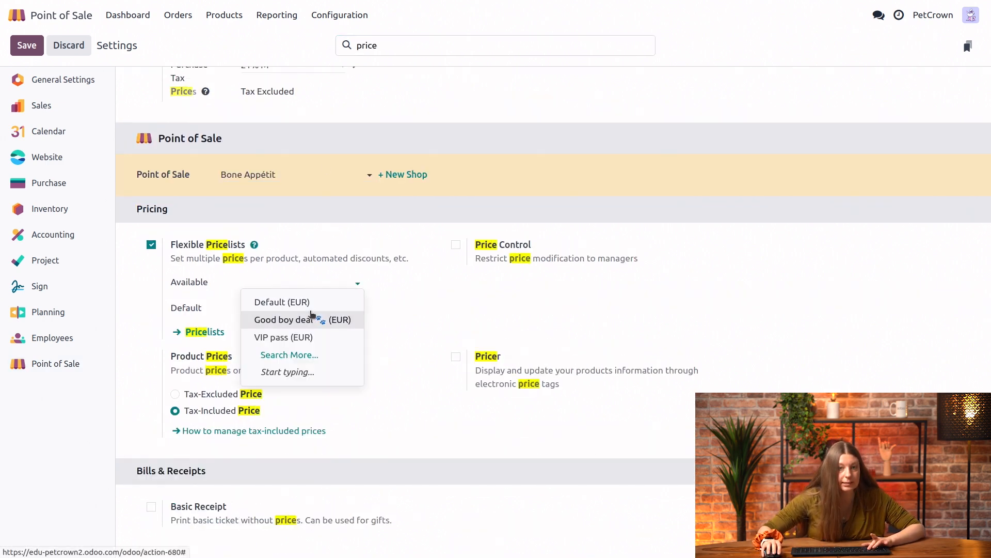
left_click(321, 338)
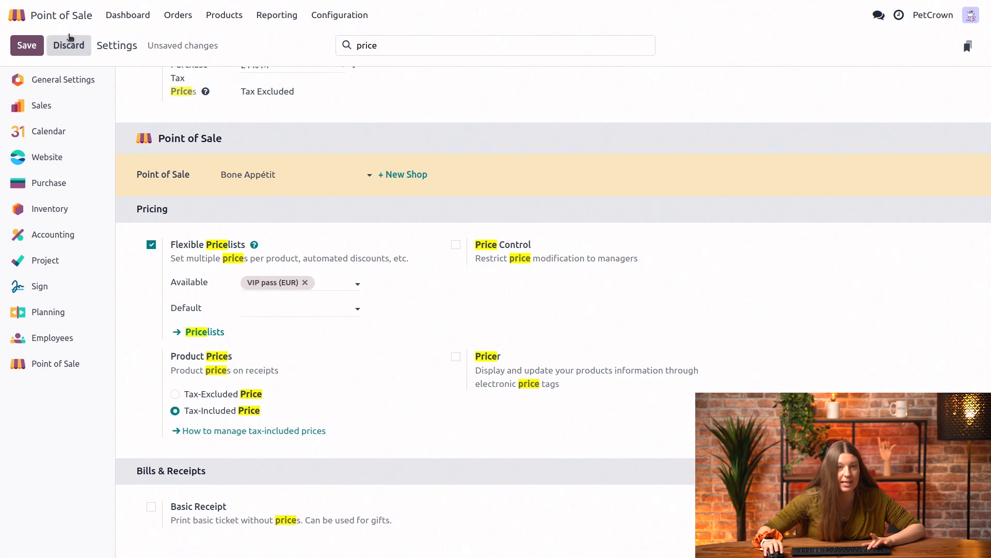
left_click(36, 51)
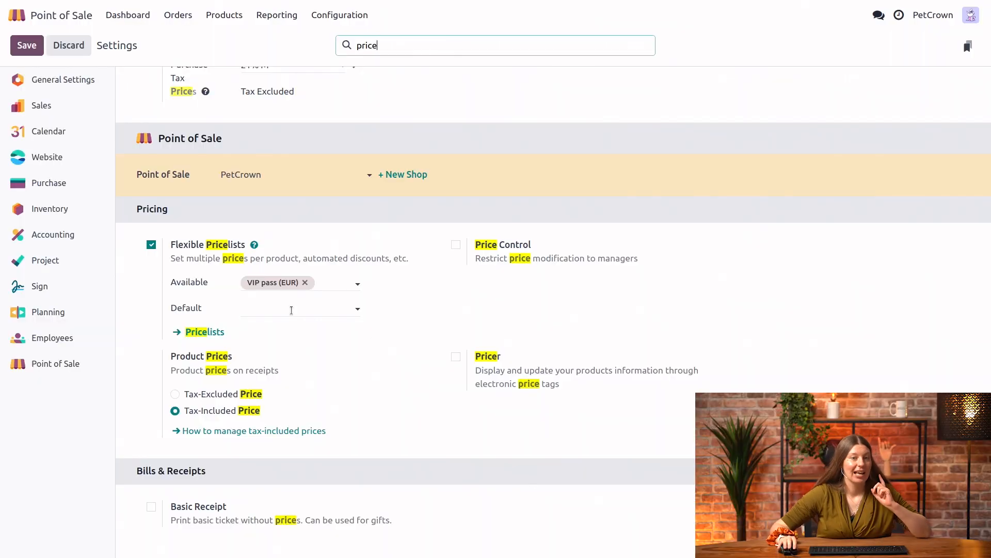
Add Good boy deal (EUR) to the available pricelists of the PetCrown shop and save the settings.
left_click(344, 288)
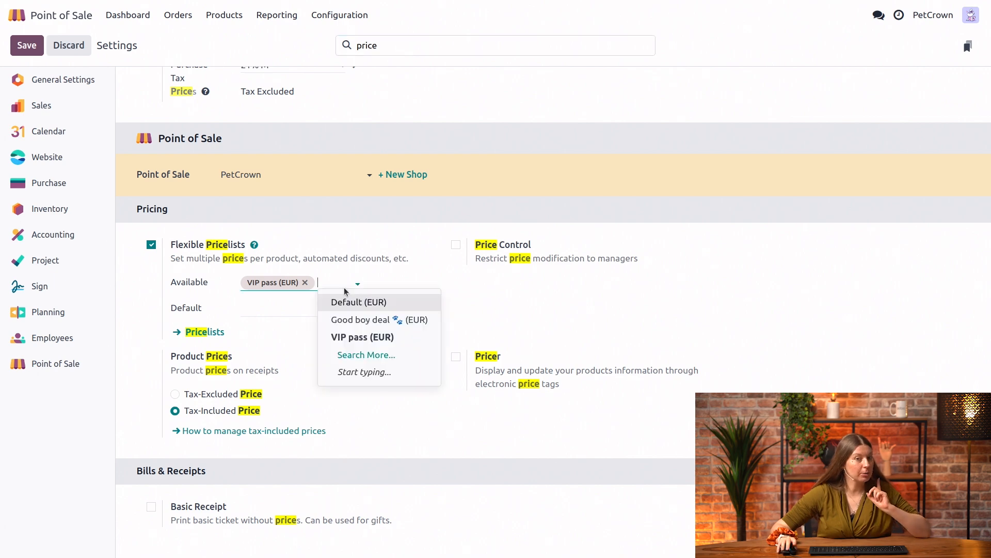
left_click(401, 318)
key("alt+s")
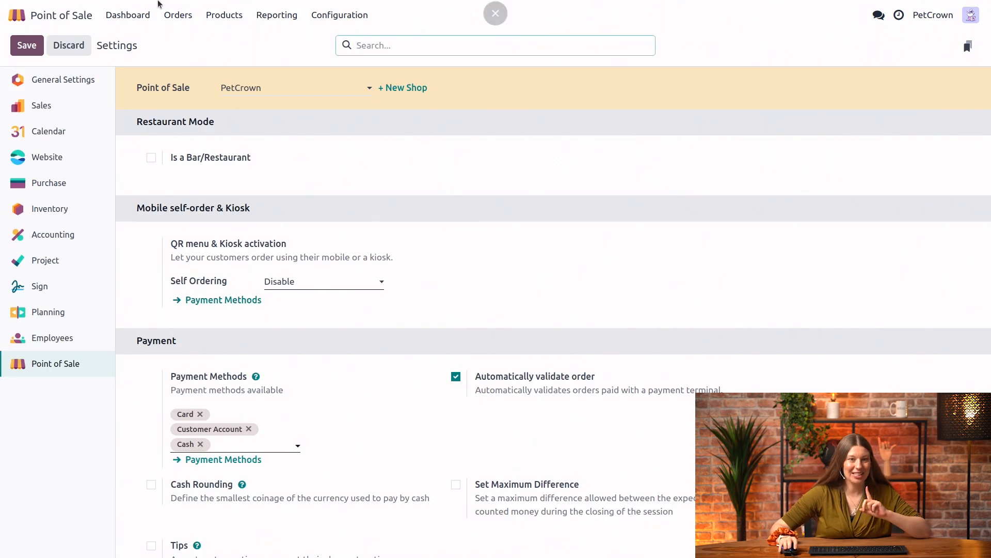
Open the record of the customer who belongs to Oven and bring up its Sales & Purchase pricelist setting.
left_click(187, 14)
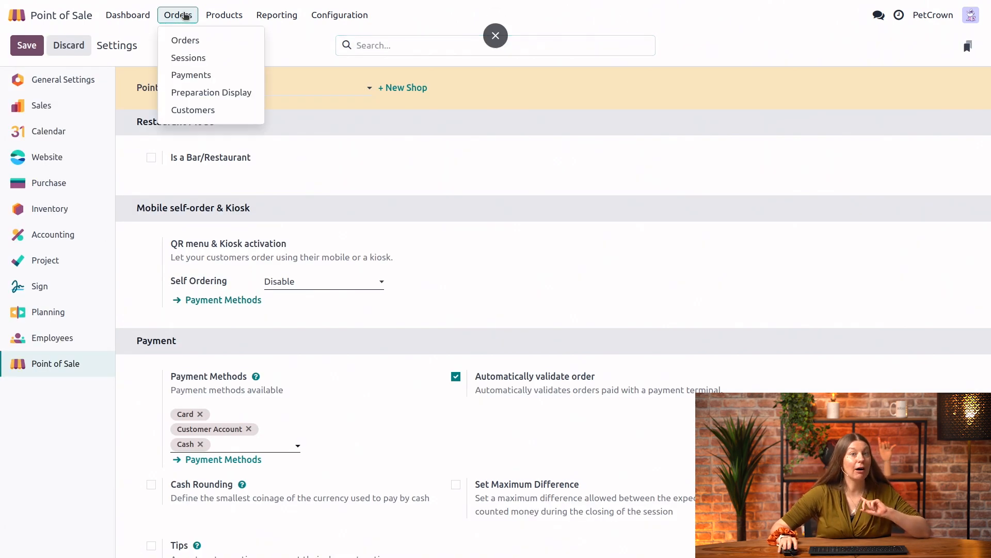
left_click(185, 111)
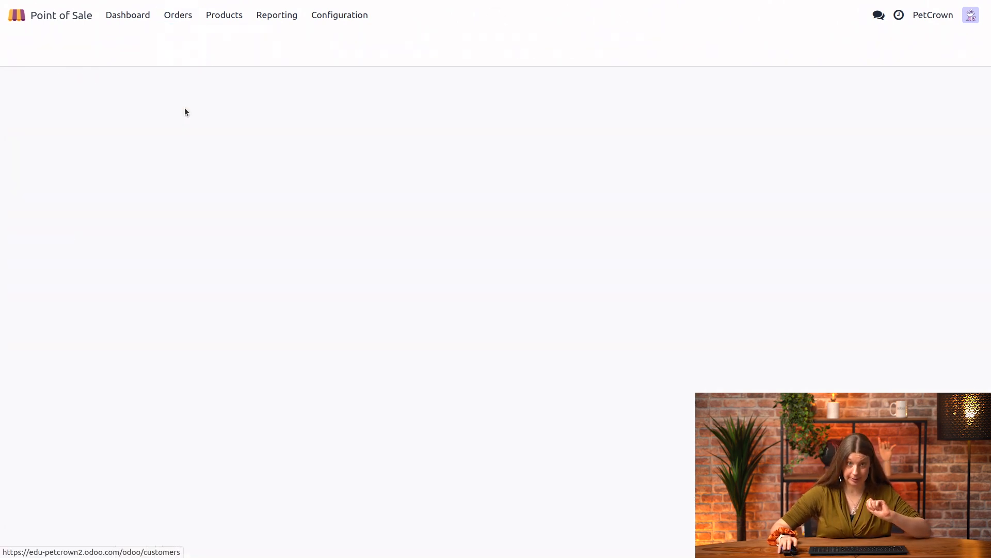
left_click(211, 177)
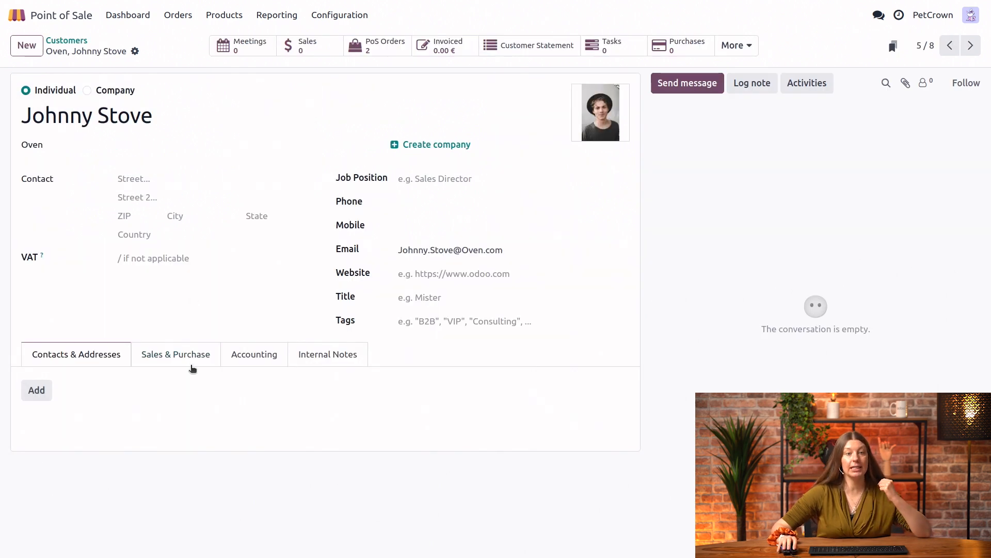
left_click(191, 361)
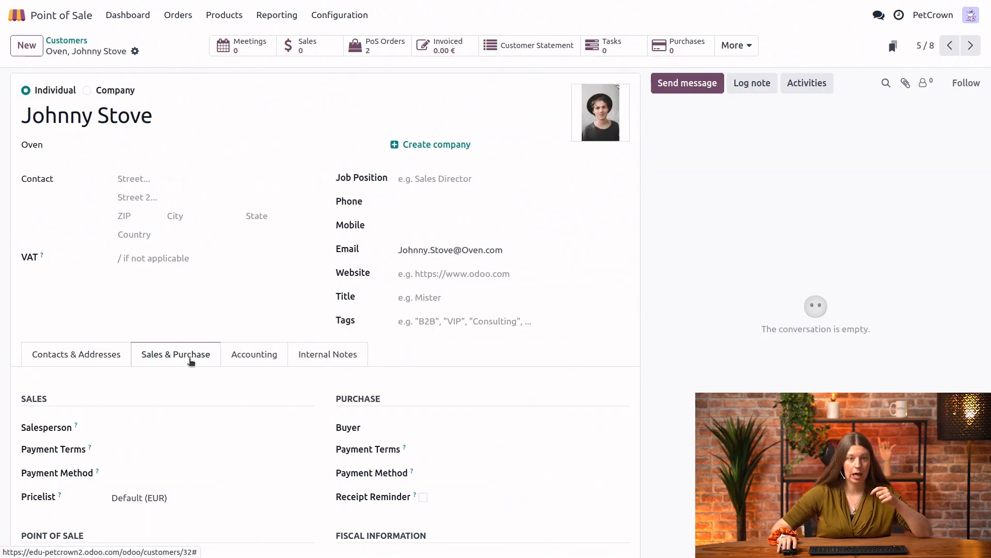
scroll(191, 361, "down", 4)
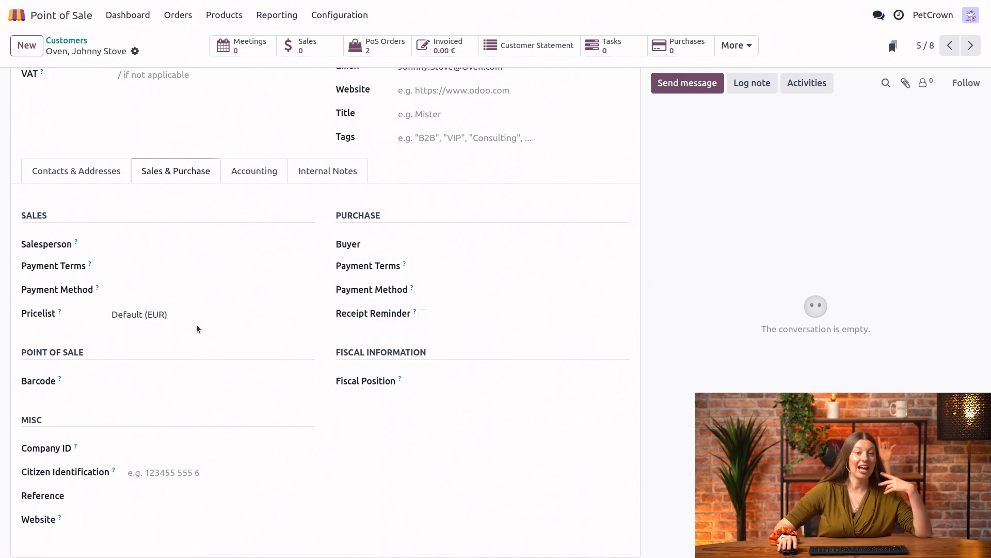
Set the customer's sales pricelist to Good boy deal (EUR) and save the record.
left_click(200, 317)
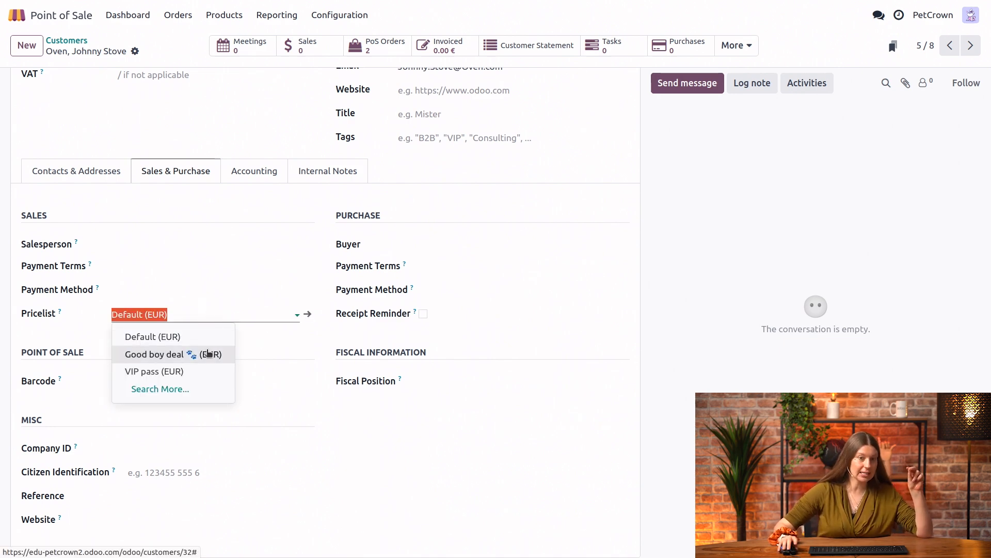
left_click(205, 353)
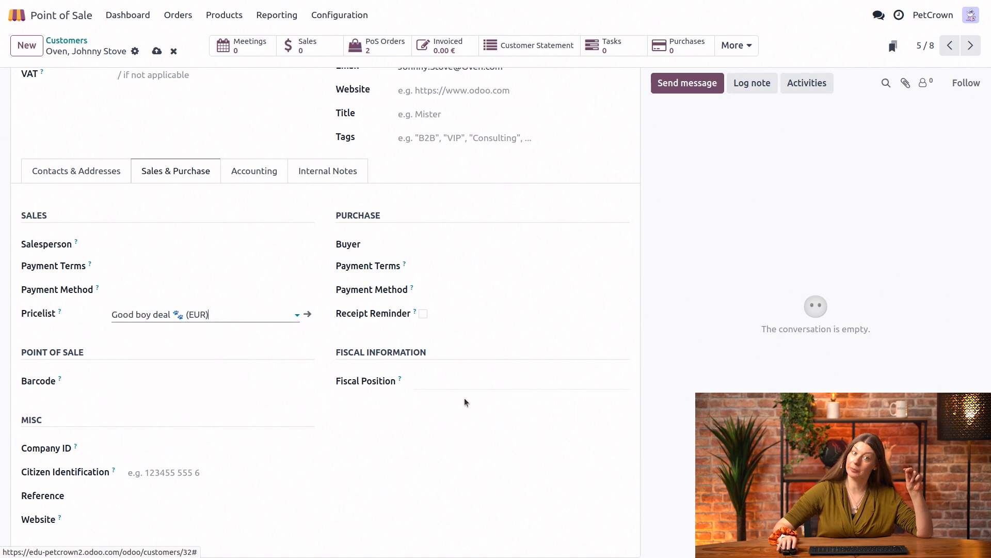
left_click(157, 51)
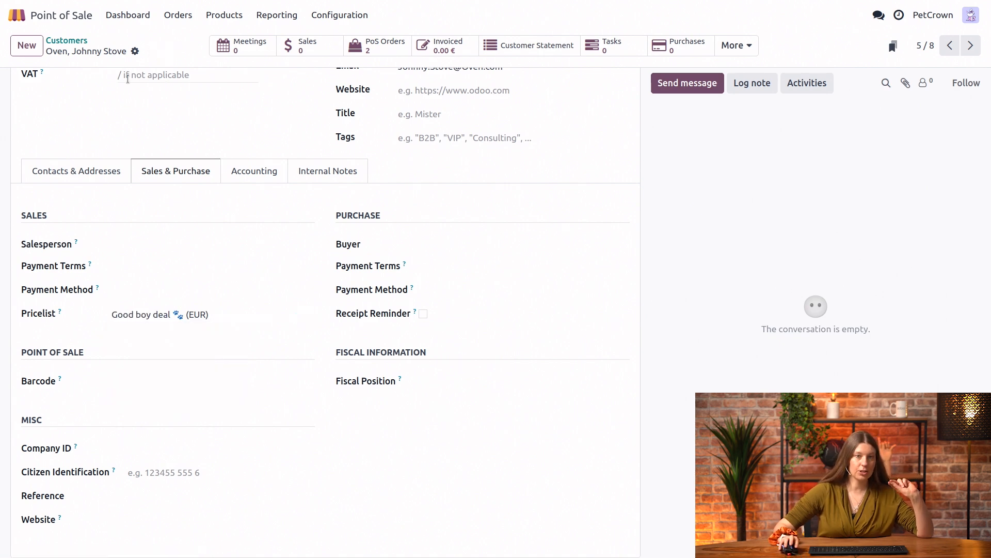
Open the first dashboard shop's register with 0.00 opening cash and add one Cactus cat toy and one Cat food bag 8kg to the order.
scroll(199, 310, "up", 4)
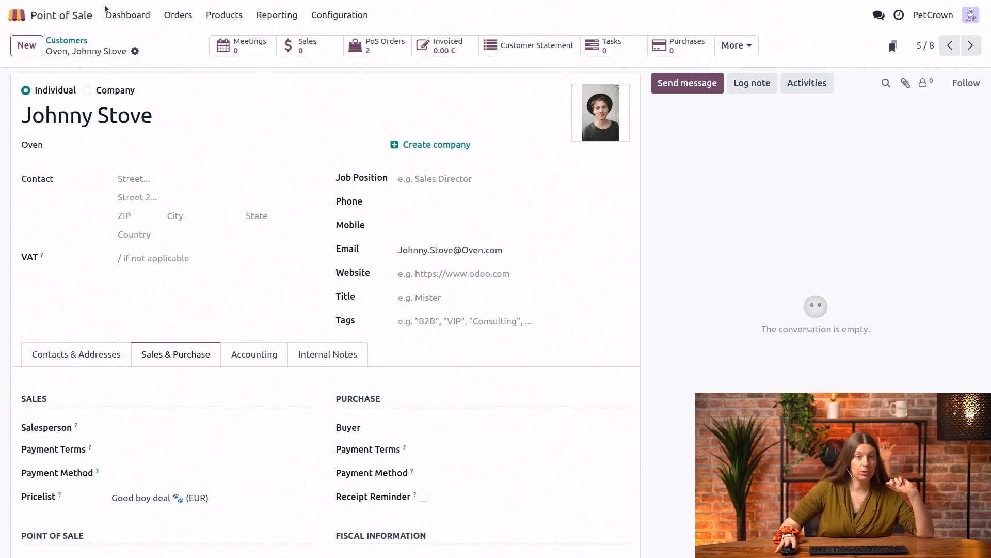
left_click(117, 14)
left_click(58, 126)
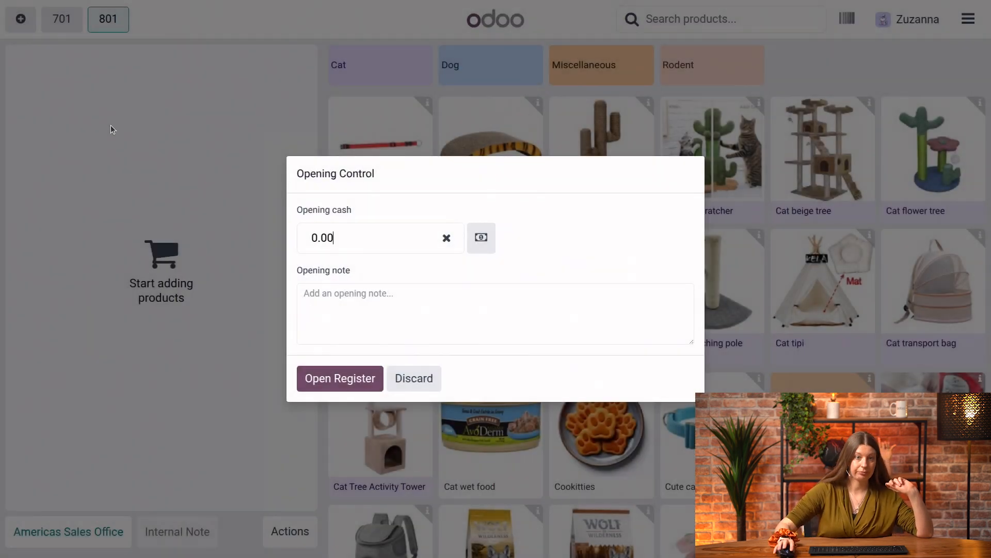
left_click(312, 381)
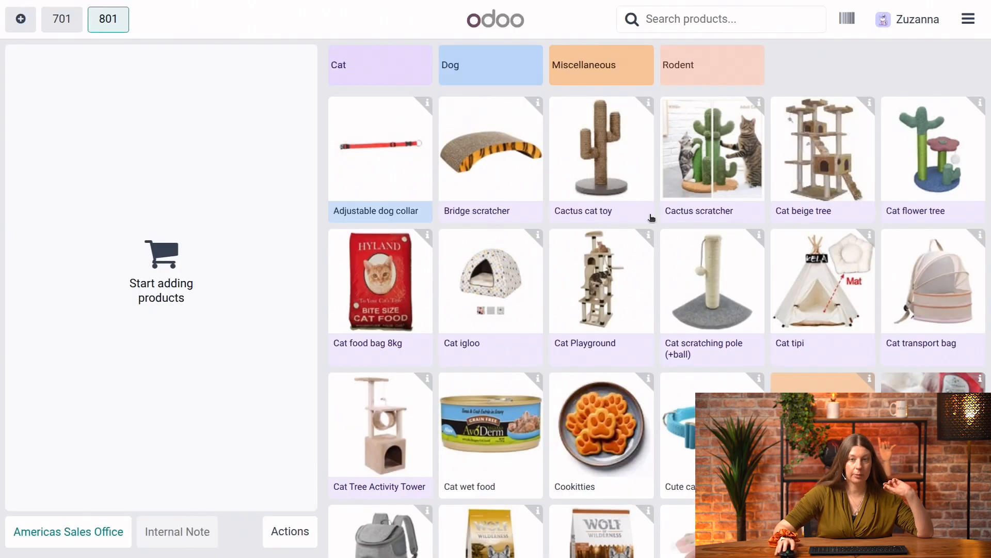
left_click(596, 166)
left_click(395, 274)
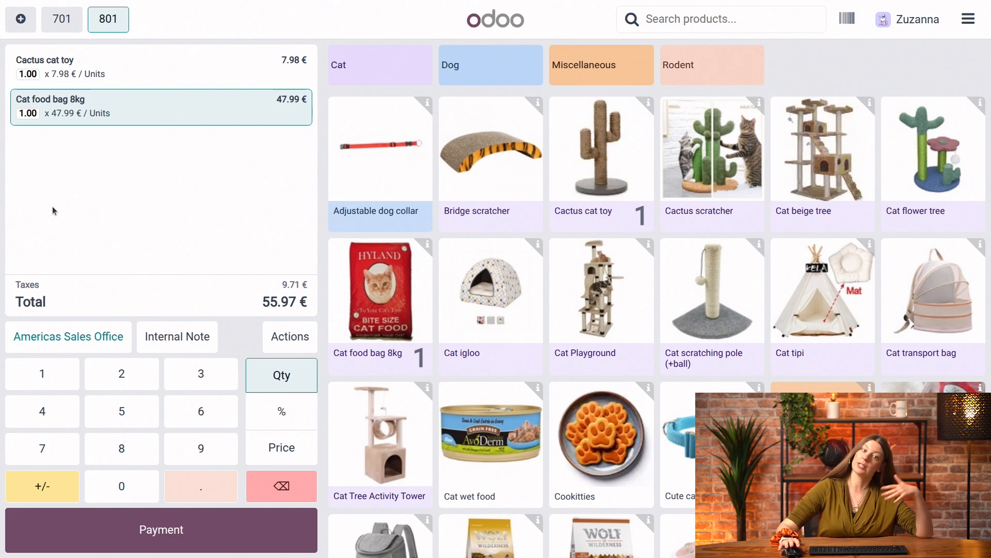
Apply the VIP pass pricelist to the current order.
left_click(287, 338)
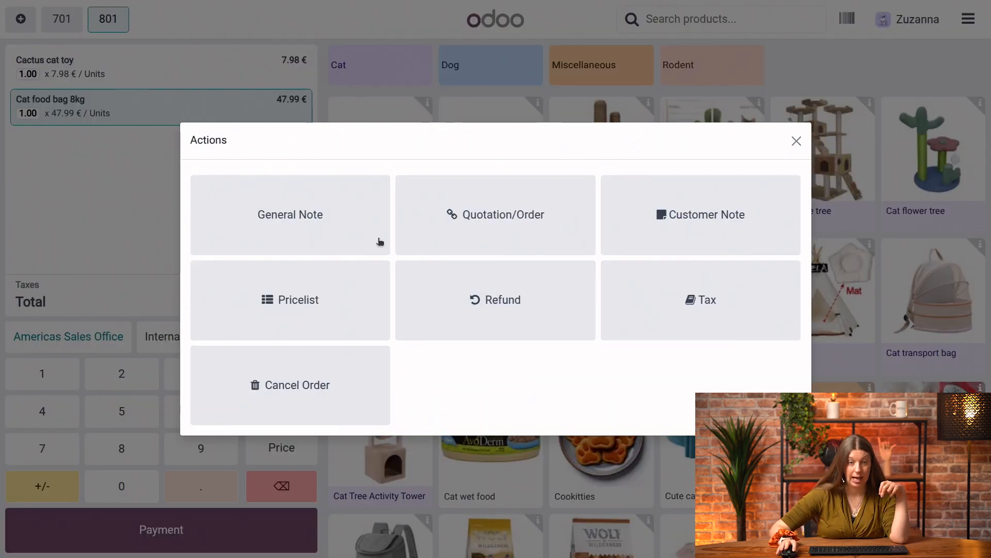
left_click(327, 316)
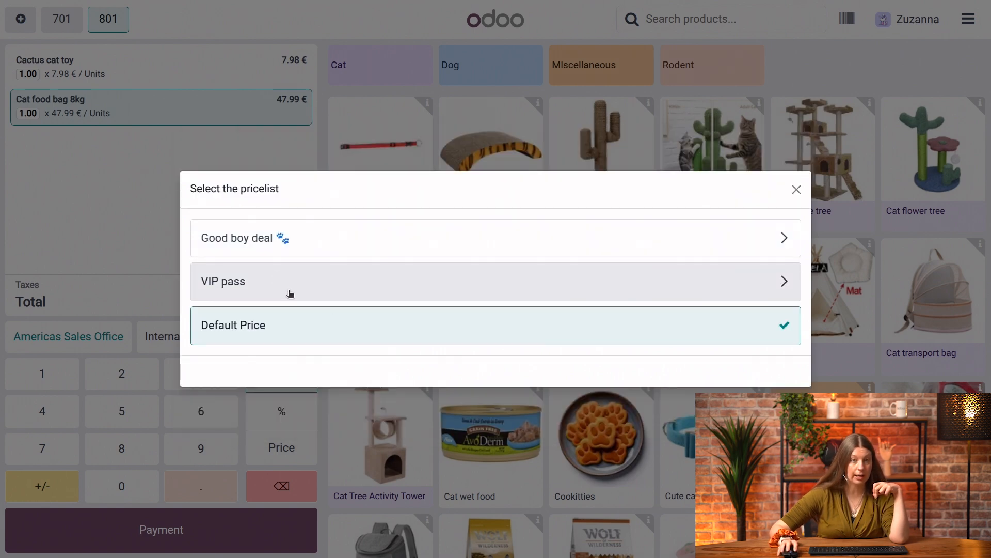
left_click(291, 292)
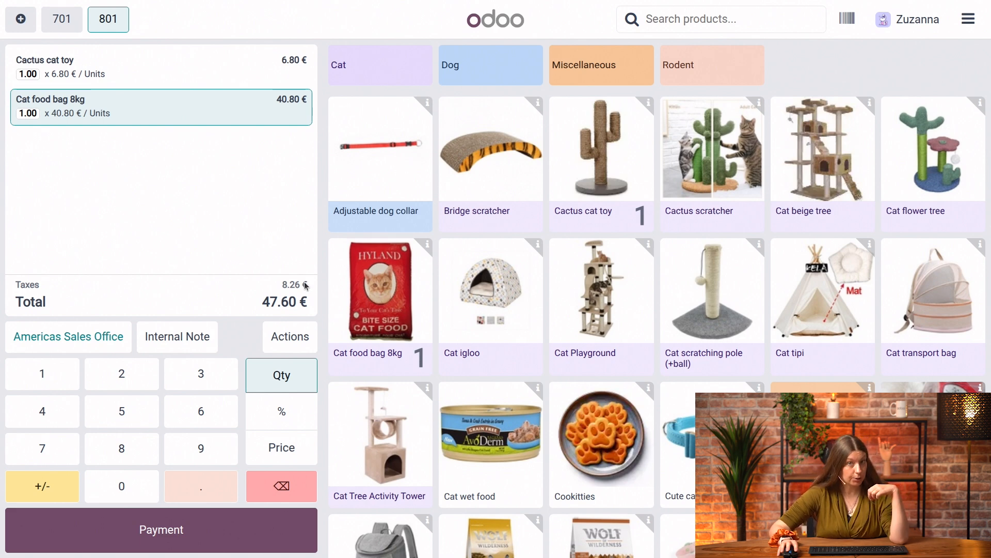
Search the customers by first name and assign the first matching customer from Oven to the order.
left_click(66, 342)
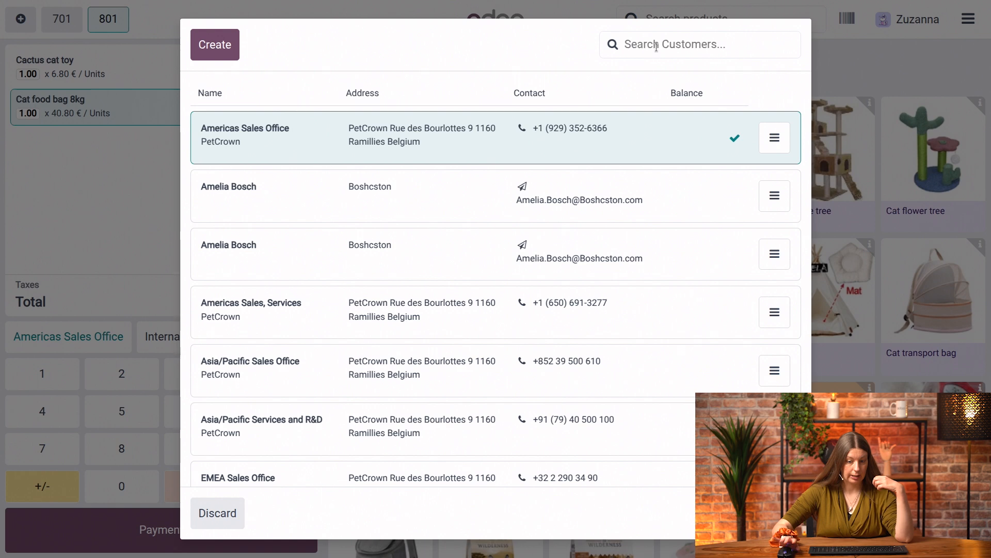
type("john")
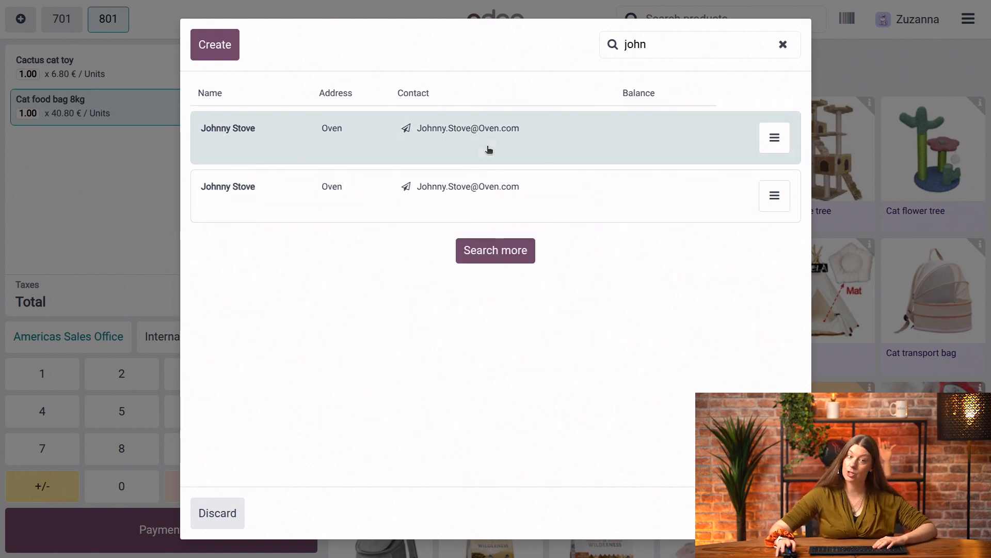
left_click(489, 149)
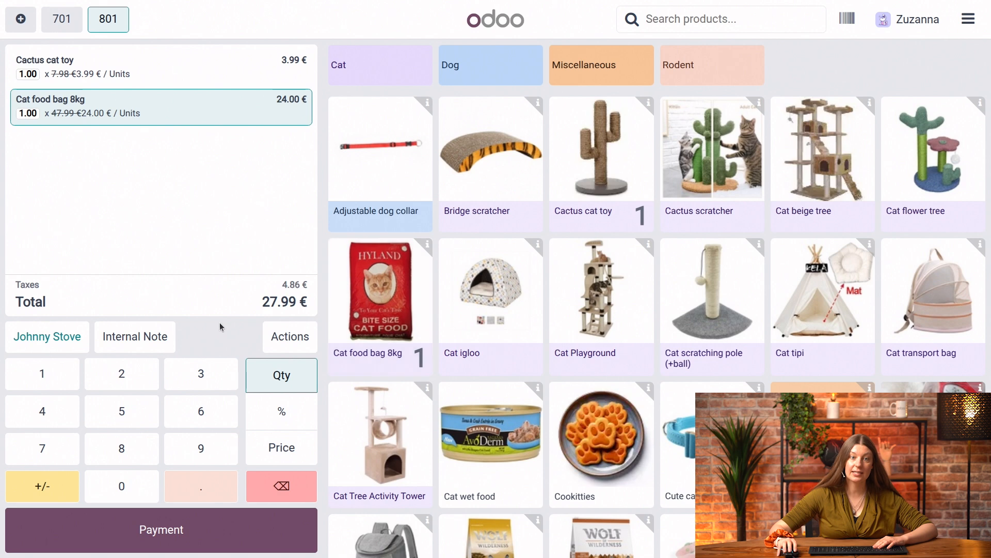